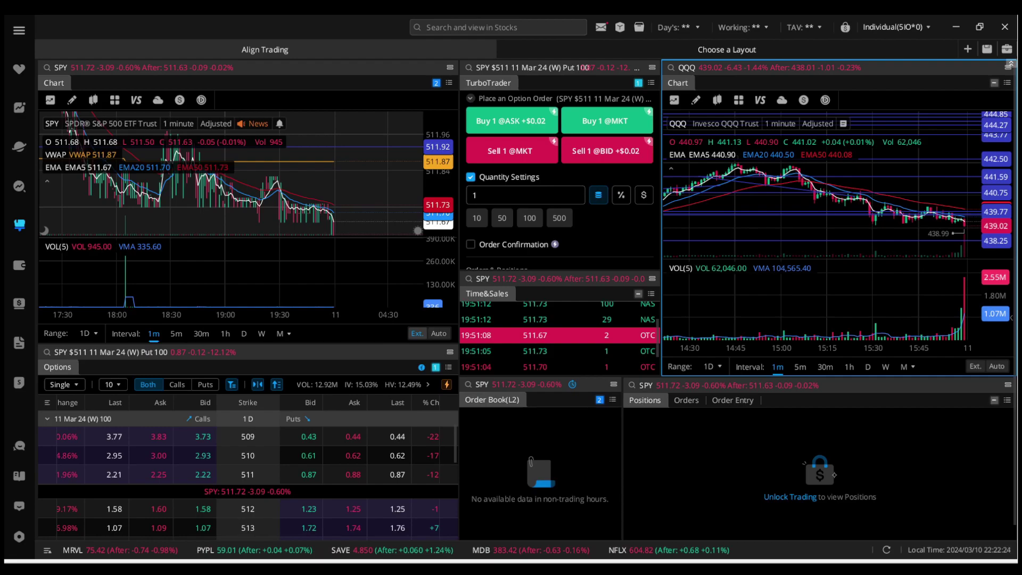
- Collapse and re-expand the 11 Mar 24 strike chain, then set the one-click quantity to 10
{"action": "left_click", "coordinate": [249, 418]}
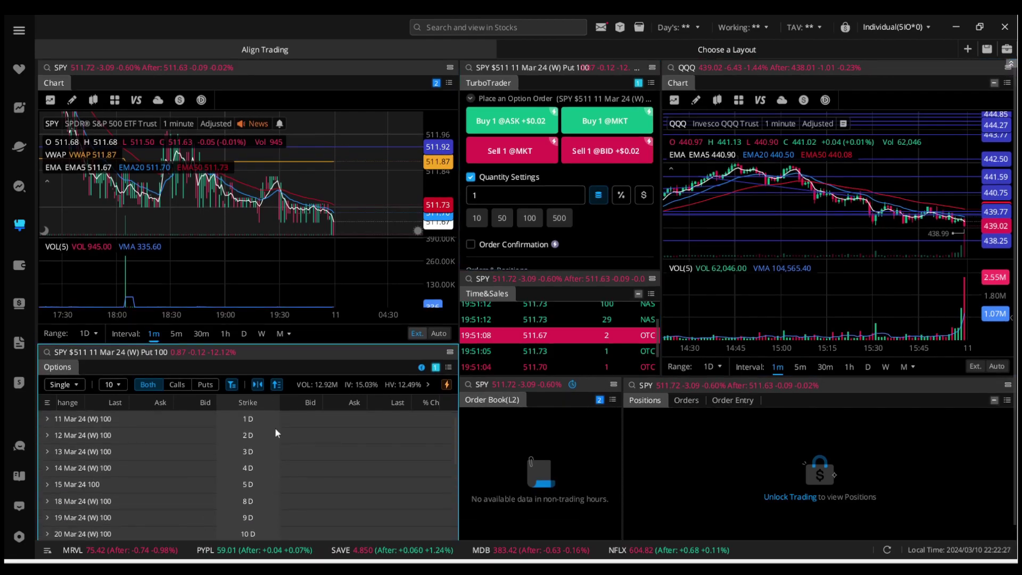
{"action": "left_click", "coordinate": [277, 419]}
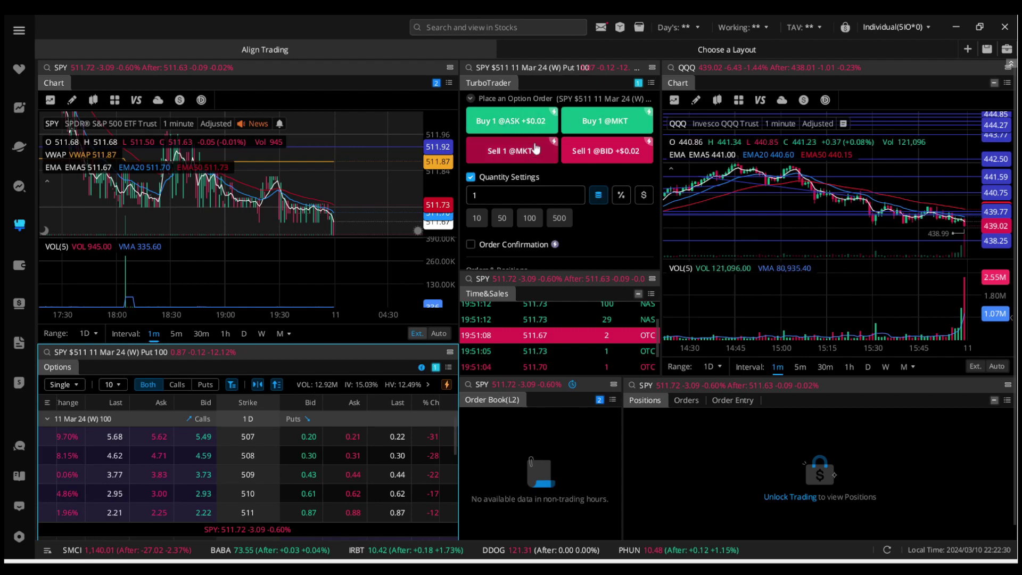
{"action": "left_click", "coordinate": [575, 195]}
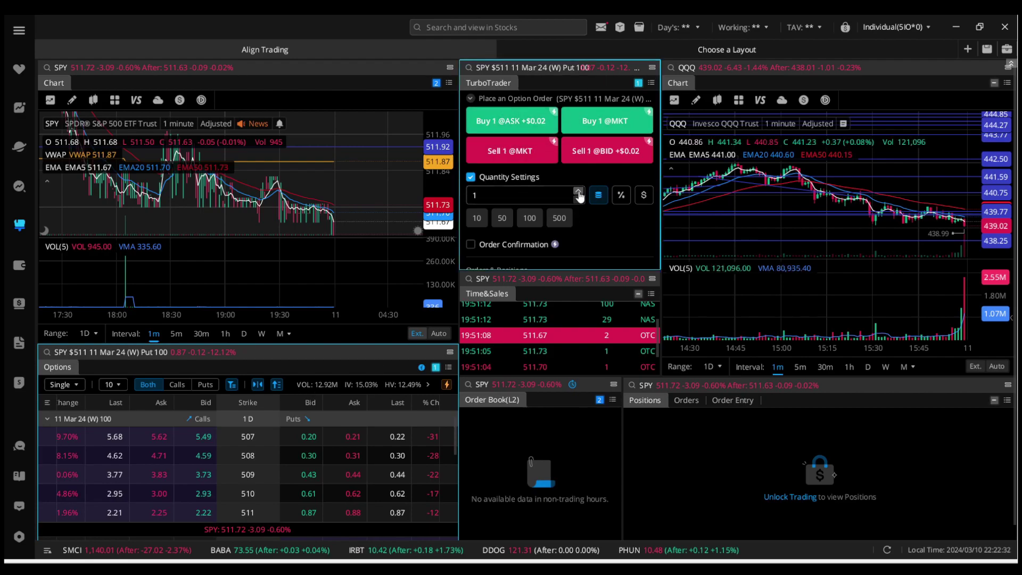
{"action": "type", "text": "0"}
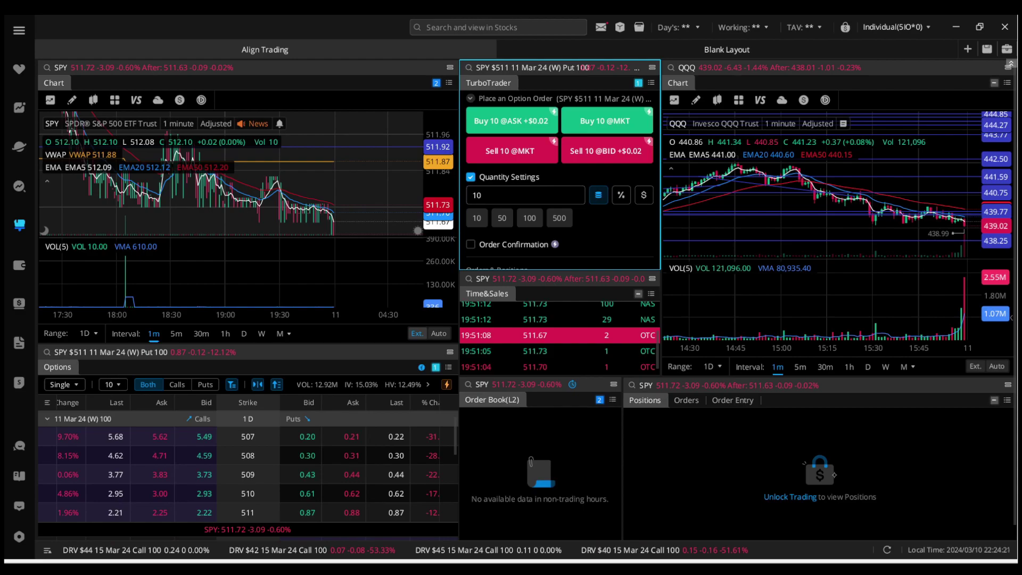
- Start a Blank Layout tab holding two SPY charts, an SPY options chain and Time&Sales
{"action": "left_click", "coordinate": [968, 49]}
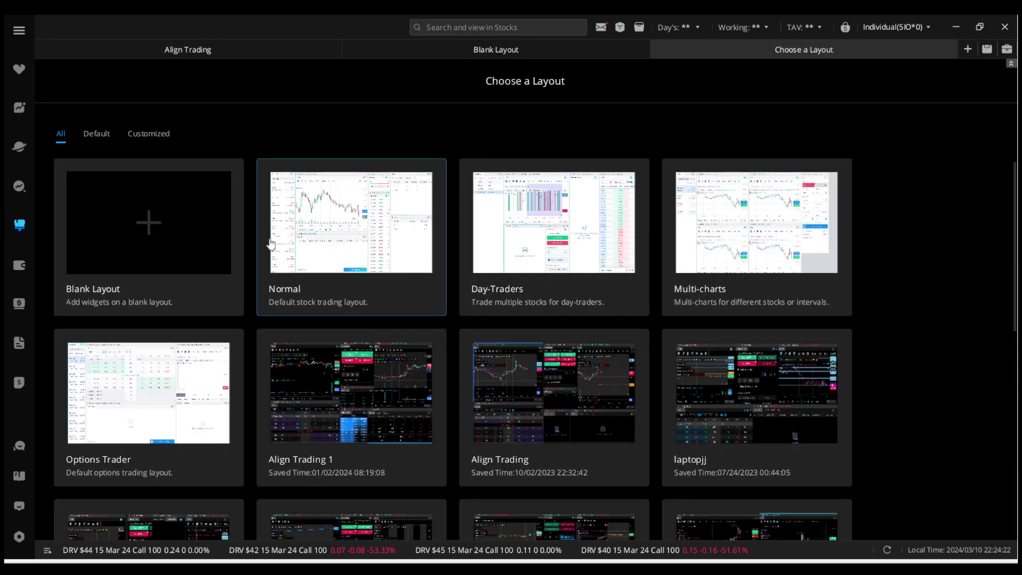
{"action": "left_click", "coordinate": [162, 254]}
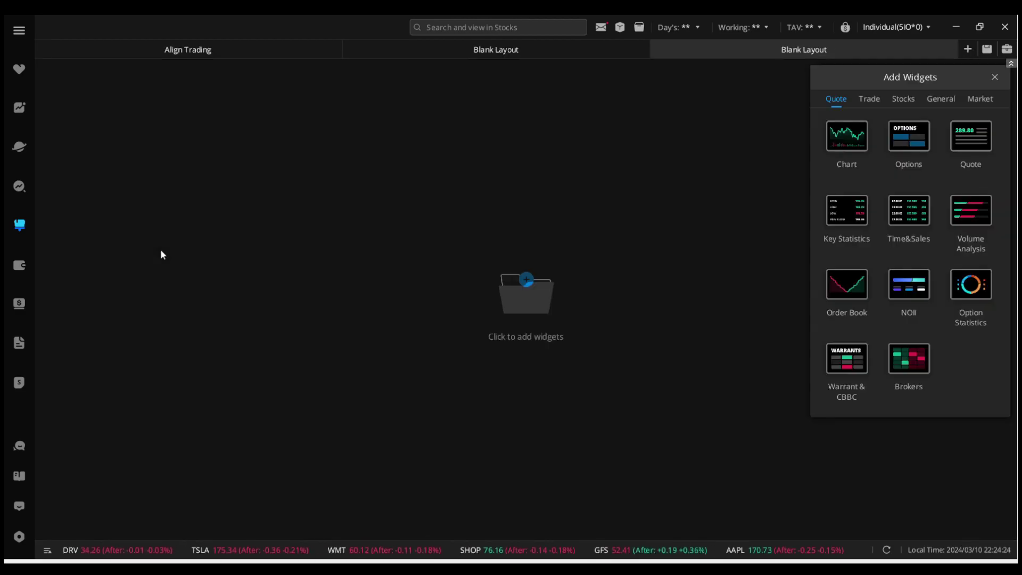
{"action": "left_click", "coordinate": [856, 148]}
{"action": "left_click", "coordinate": [854, 147]}
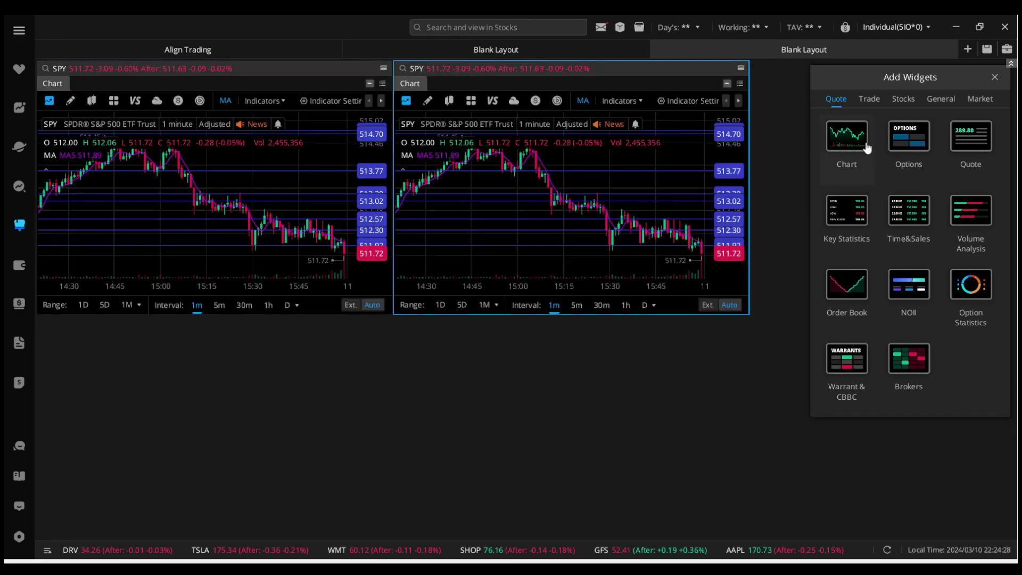
{"action": "left_click", "coordinate": [904, 153]}
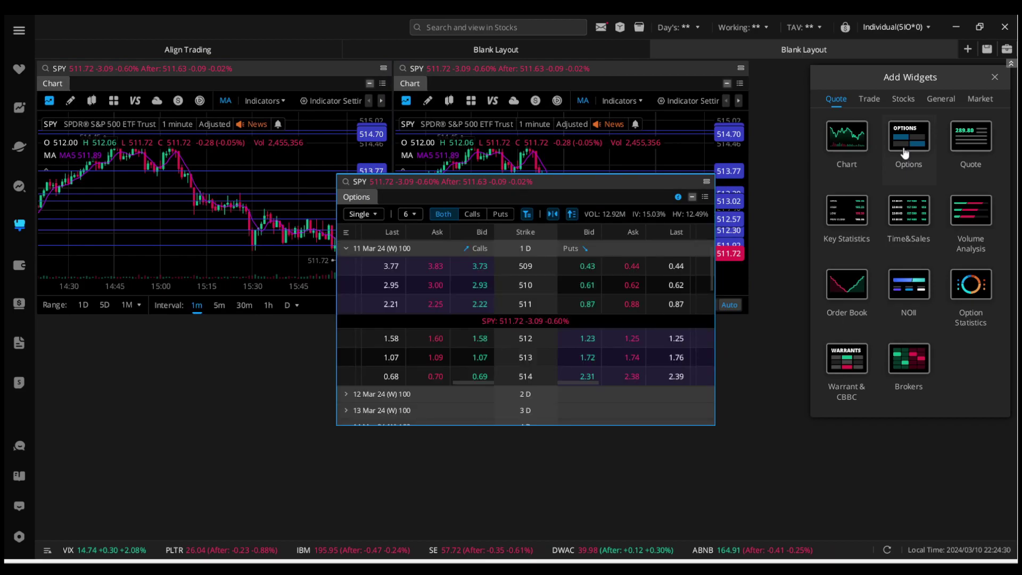
{"action": "left_click", "coordinate": [908, 211]}
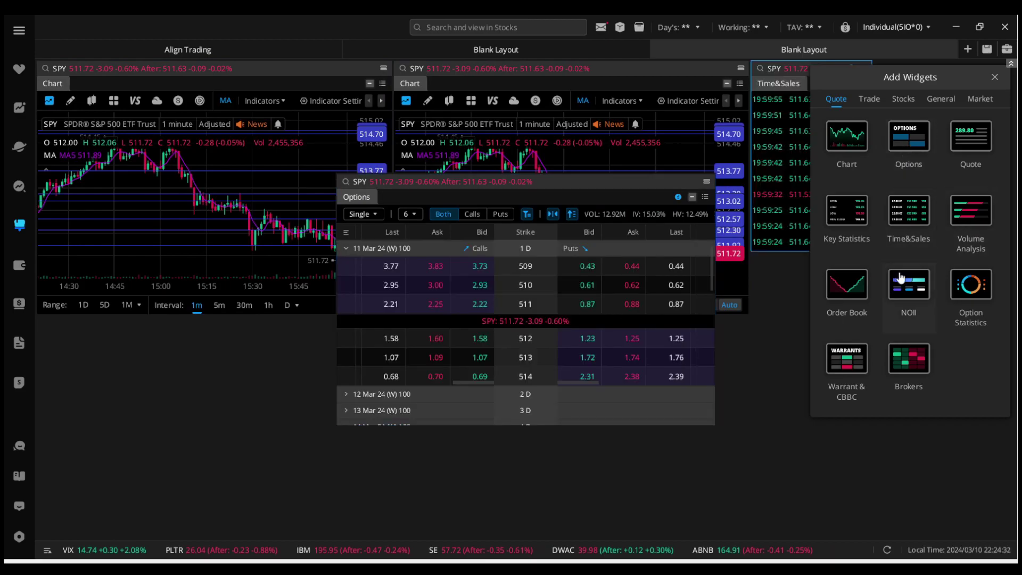
{"action": "left_click", "coordinate": [879, 102]}
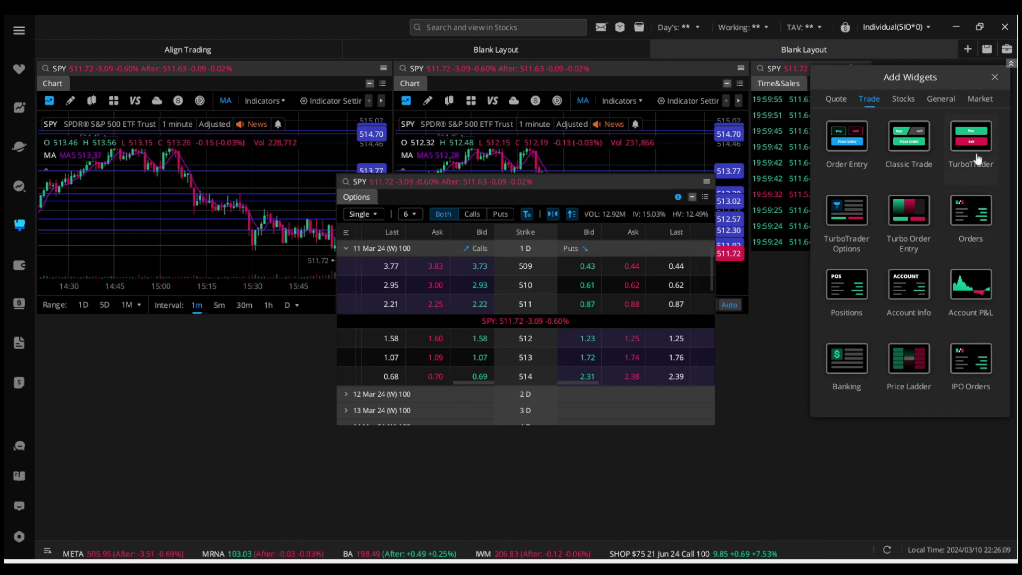
- Add TurboTrader, Positions and Orders widgets to the new layout
{"action": "left_click", "coordinate": [970, 139]}
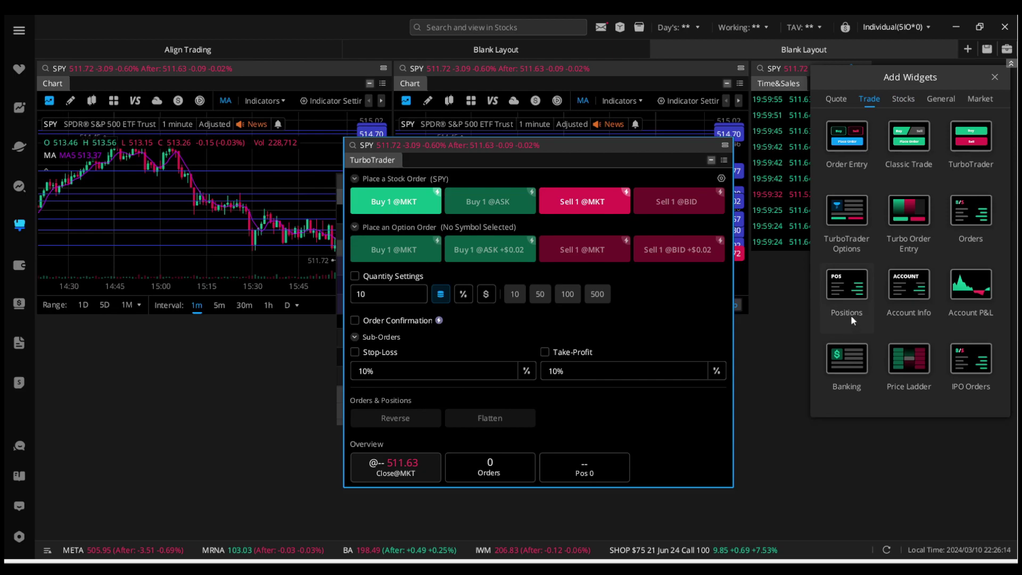
{"action": "left_click", "coordinate": [863, 306]}
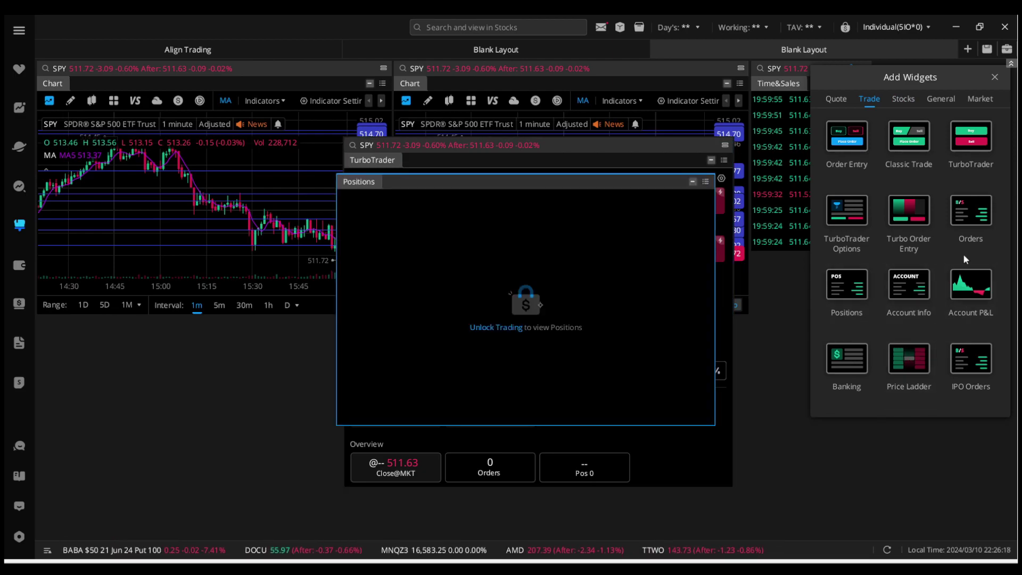
{"action": "left_click", "coordinate": [970, 220]}
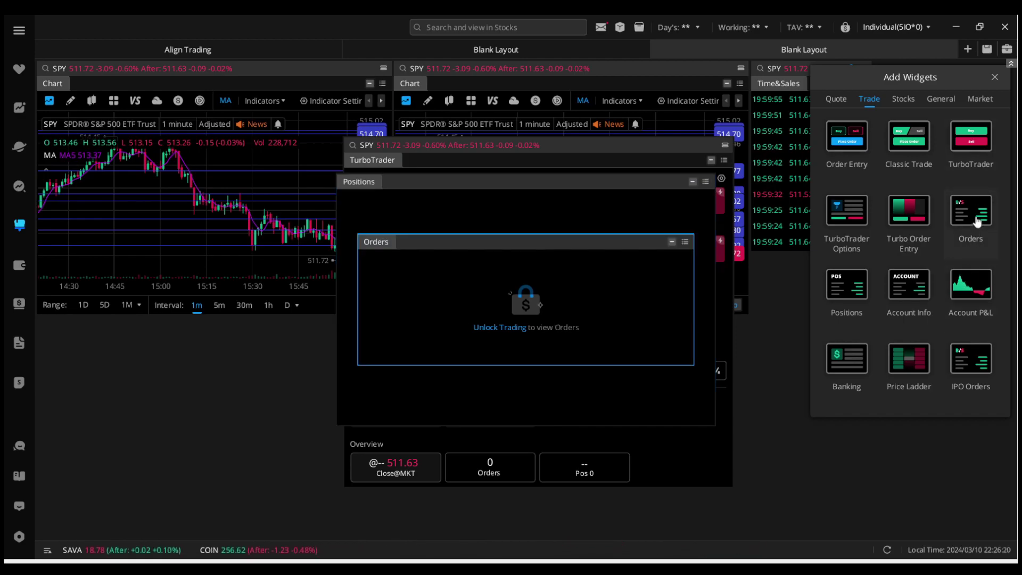
- Browse the widget categories and settle on the Quote group
{"action": "left_click", "coordinate": [902, 100]}
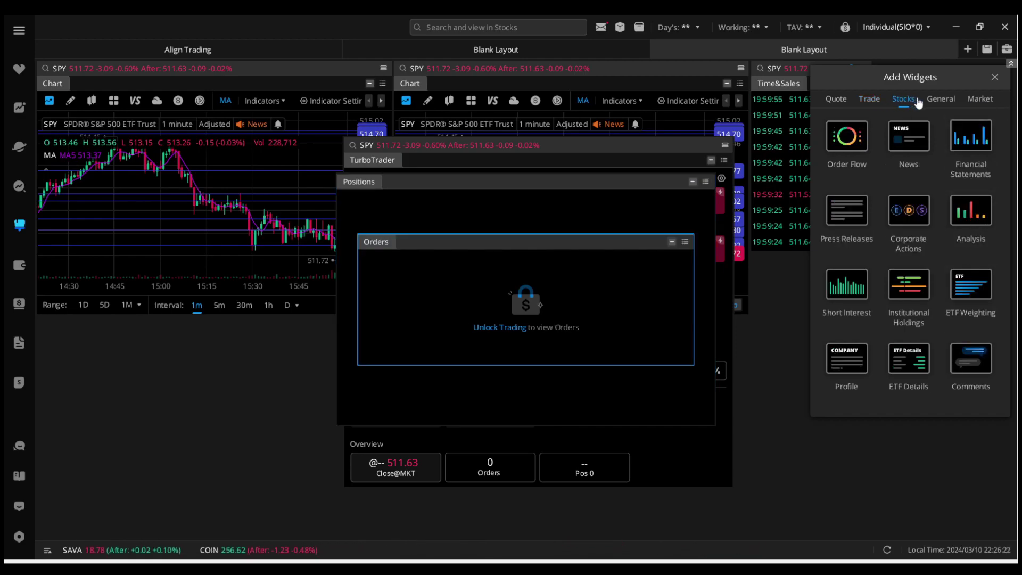
{"action": "left_click", "coordinate": [940, 99]}
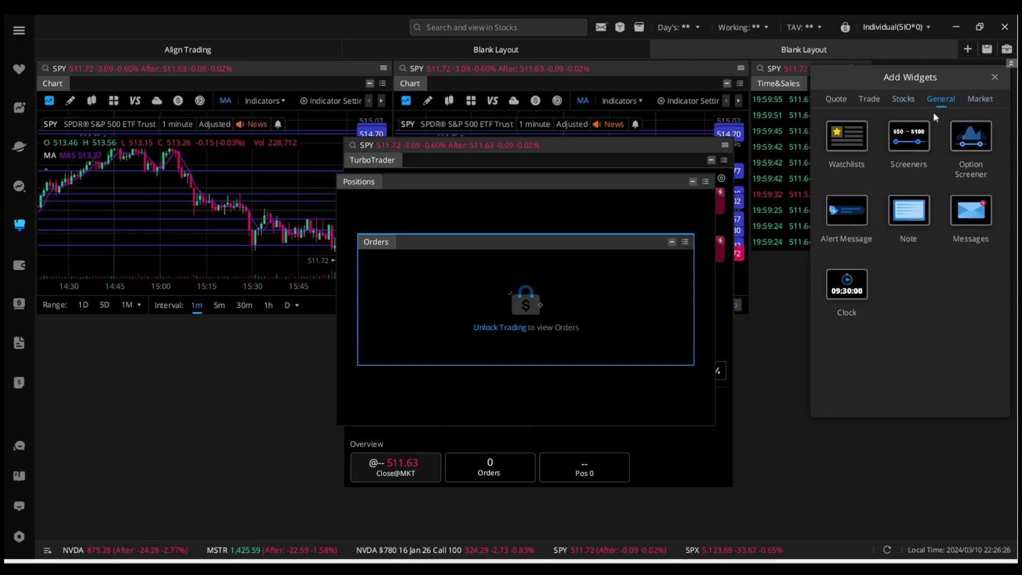
{"action": "left_click", "coordinate": [982, 101]}
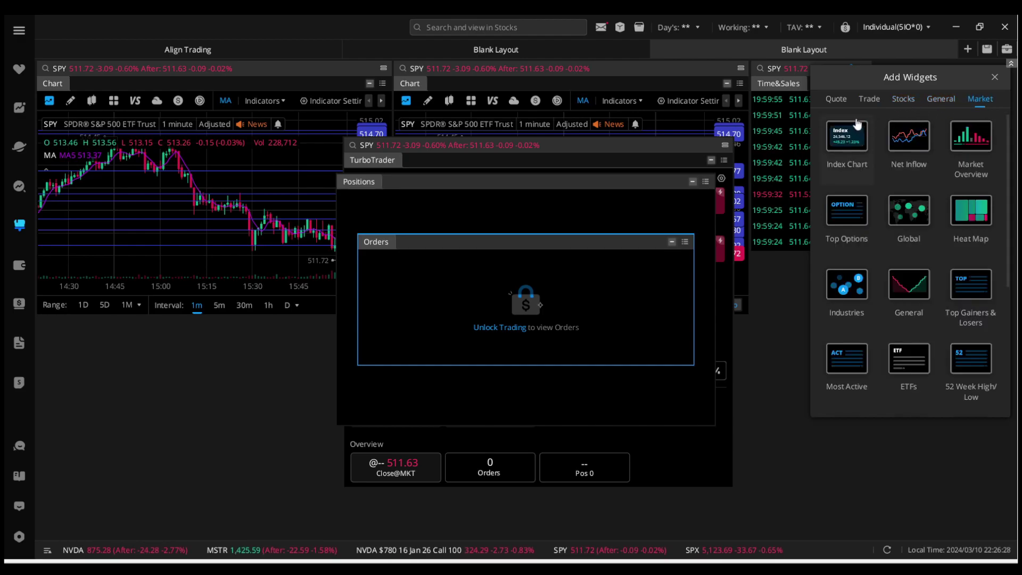
{"action": "left_click", "coordinate": [862, 103]}
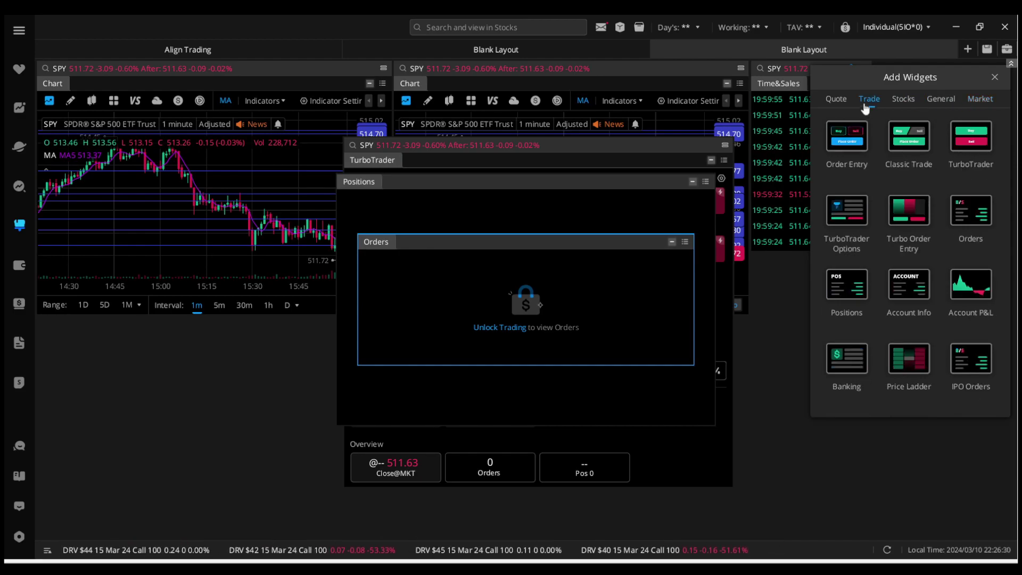
{"action": "left_click", "coordinate": [848, 104]}
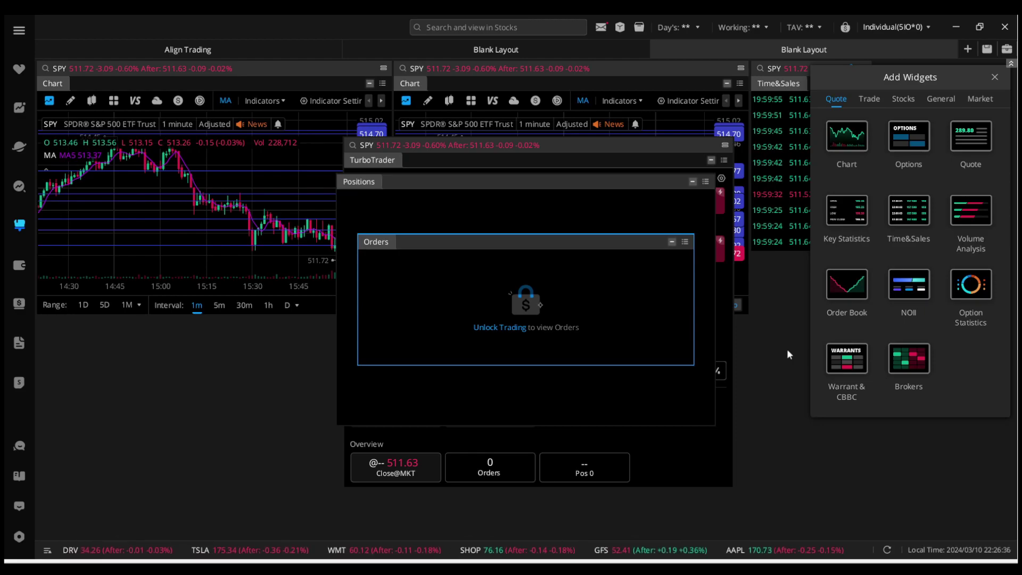
- Add a Level 2 Order Book, dock TurboTrader beside it, and move Time&Sales to the lower middle
{"action": "left_click", "coordinate": [830, 284]}
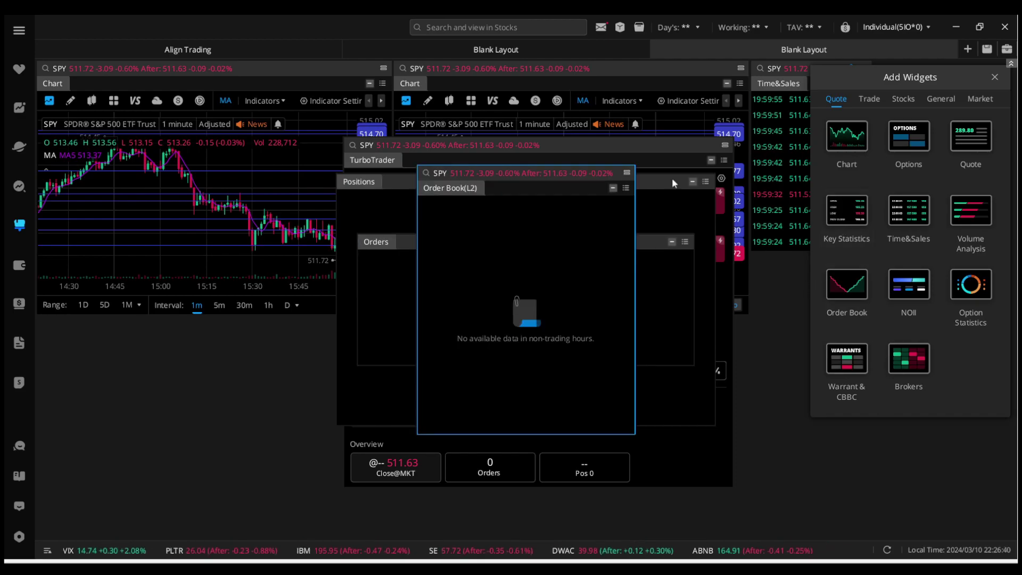
{"action": "left_click", "coordinate": [995, 77]}
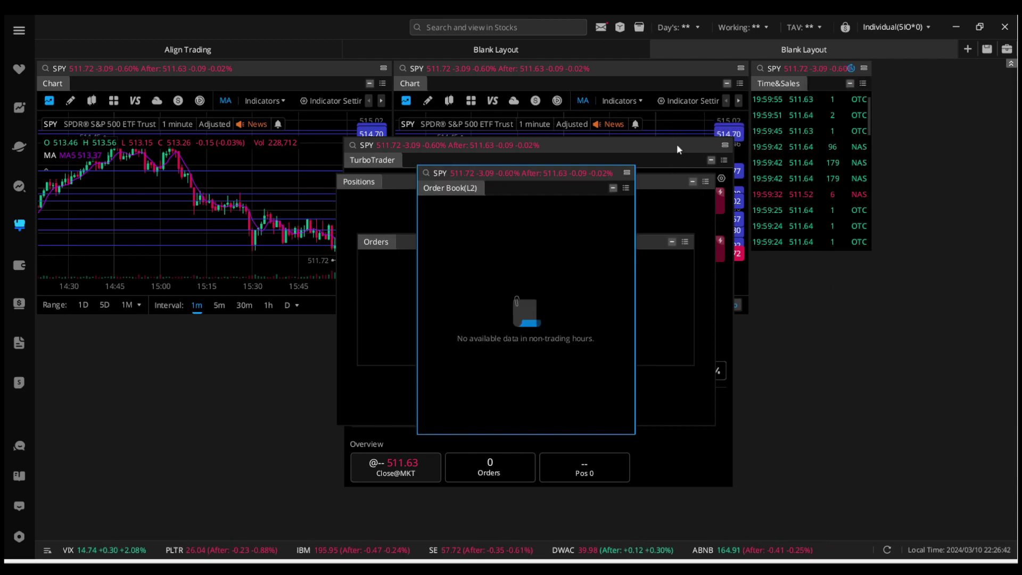
{"action": "left_click_drag", "start_coordinate": [678, 149], "coordinate": [484, 184]}
{"action": "left_click_drag", "start_coordinate": [686, 62], "coordinate": [920, 90]}
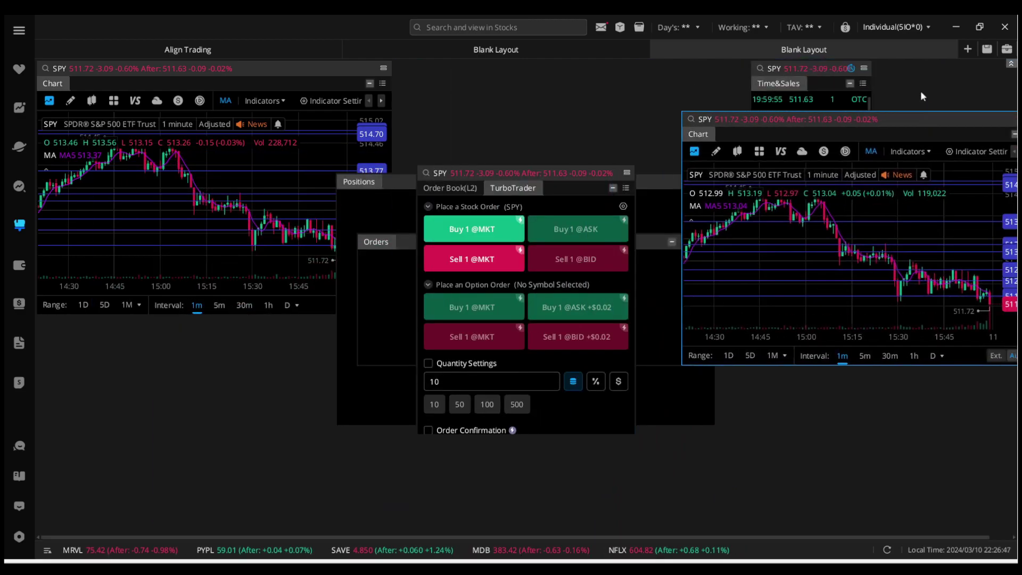
{"action": "left_click", "coordinate": [807, 62]}
{"action": "left_click_drag", "start_coordinate": [854, 70], "coordinate": [373, 324]}
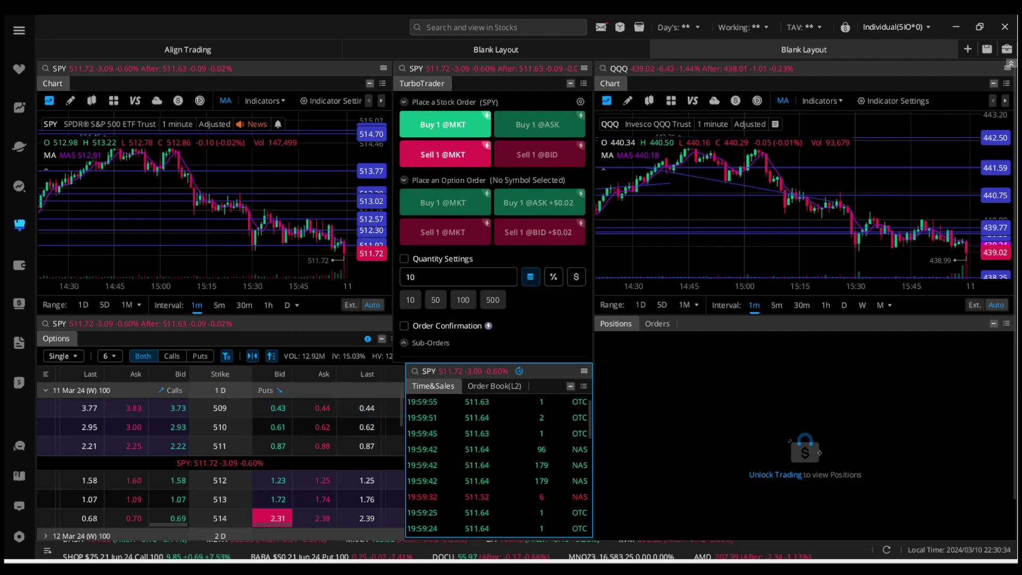
- Bring the options chain forward, then put TurboTrader back in front of it
{"action": "left_click", "coordinate": [384, 331]}
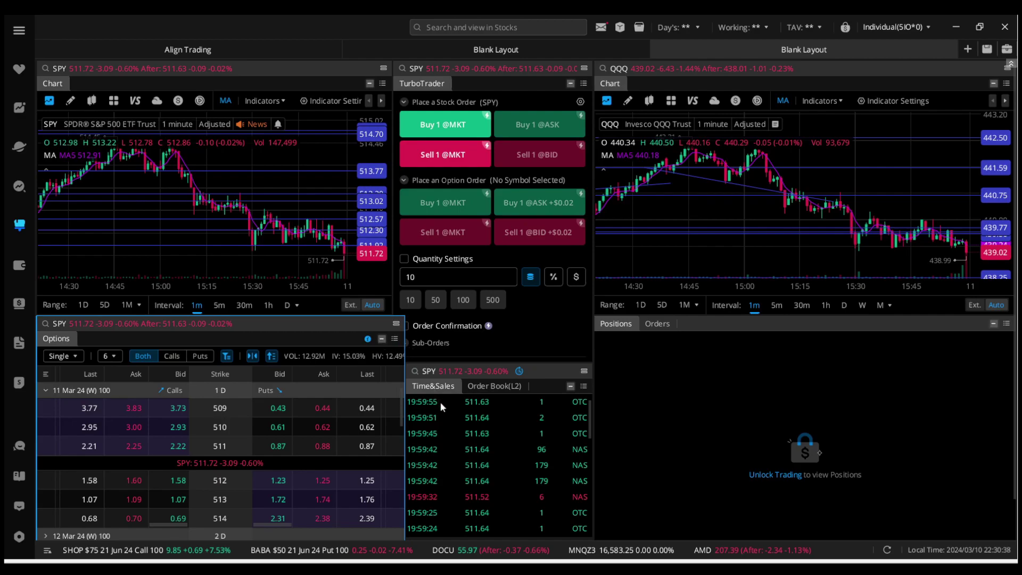
{"action": "left_click", "coordinate": [579, 92]}
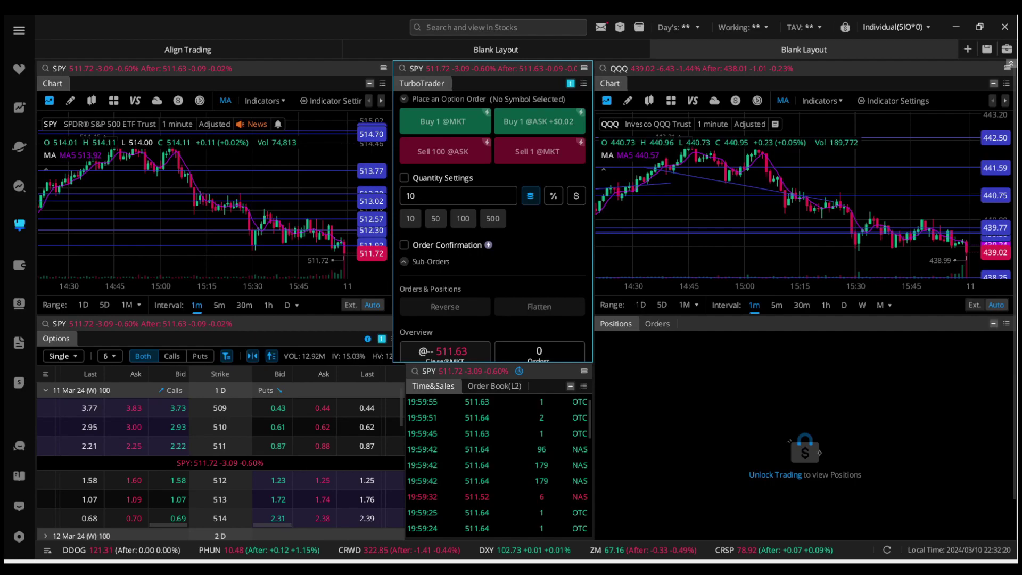
- Load the SPY 511 put into TurboTrader and bring TurboTrader back to the front
{"action": "left_click", "coordinate": [372, 445]}
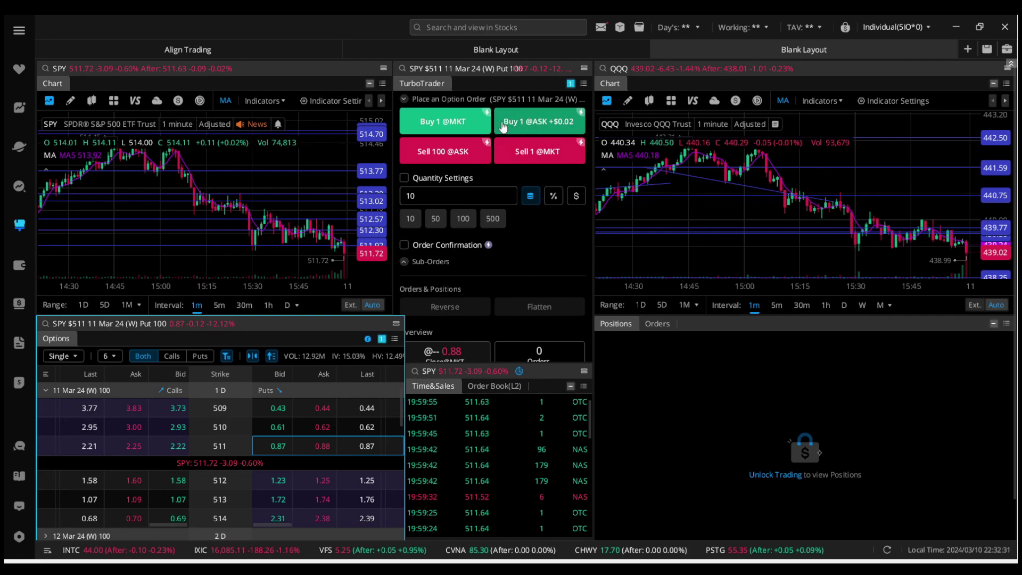
{"action": "left_click", "coordinate": [581, 91]}
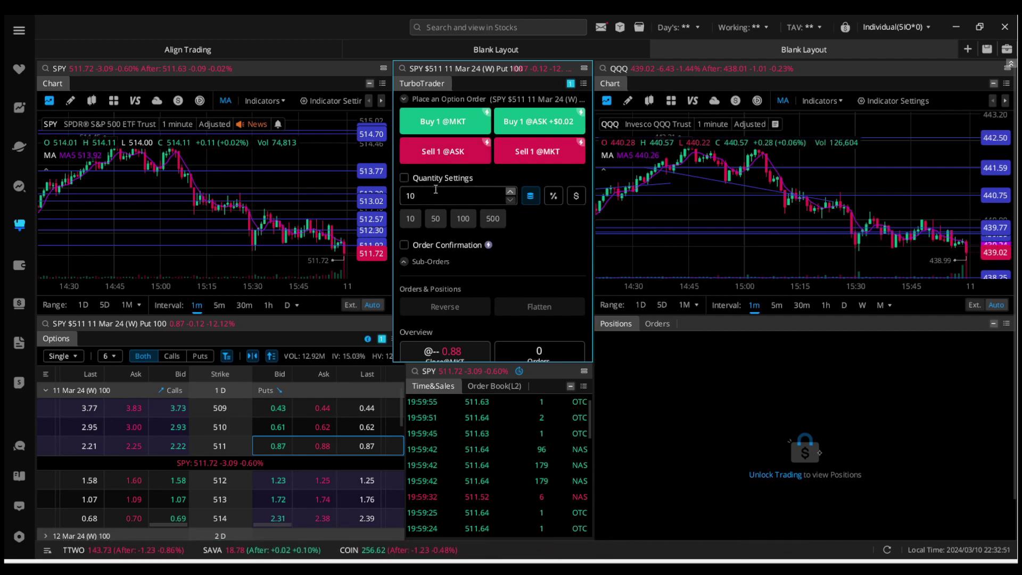
- Retype the TurboTrader quantity, deleting the extra zeros to leave 1
{"action": "left_click", "coordinate": [416, 196]}
{"action": "type", "text": "0"}
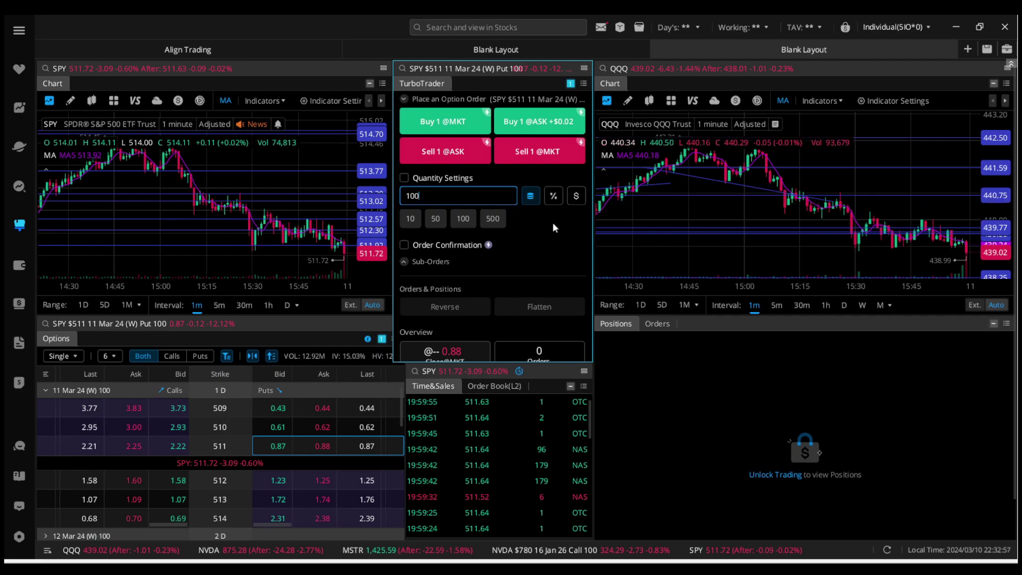
{"action": "key", "text": "BackSpace"}
{"action": "key", "text": "BackSpace"}
{"action": "left_click", "coordinate": [497, 175]}
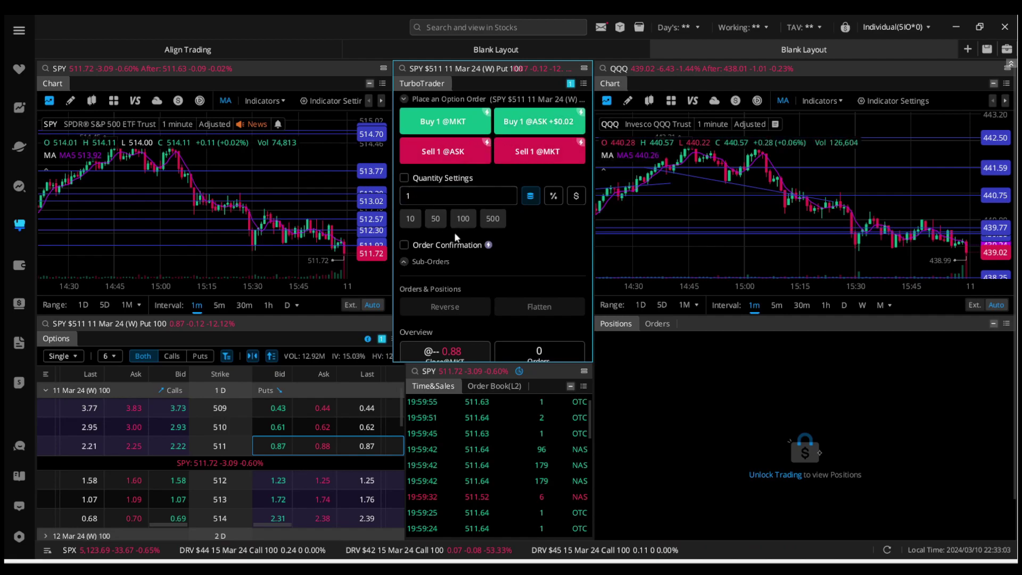
- Try the 100 and 10 quantity presets, then step the quantity down to 7
{"action": "left_click", "coordinate": [410, 219]}
{"action": "left_click", "coordinate": [462, 218]}
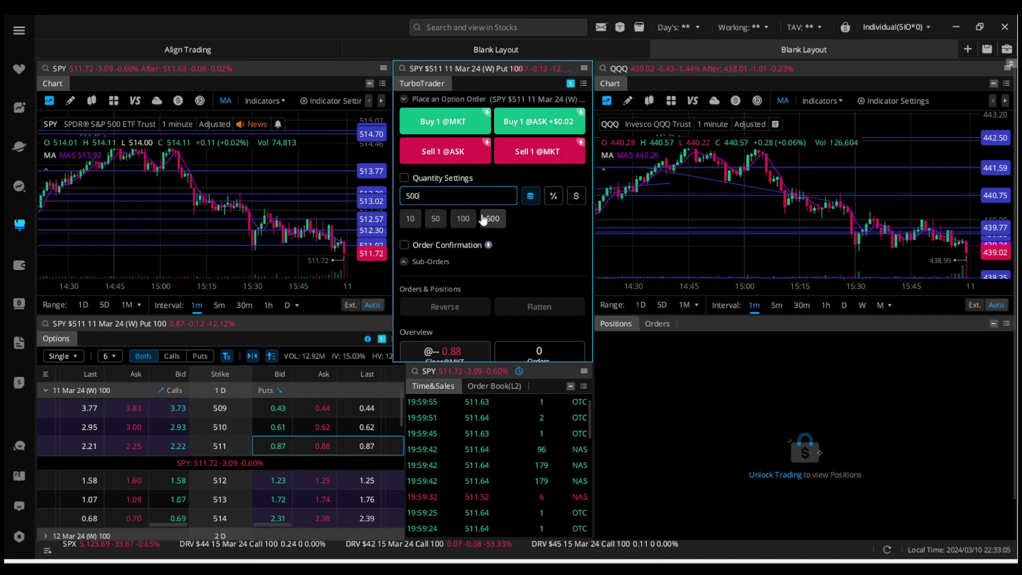
{"action": "left_click", "coordinate": [410, 218]}
{"action": "left_click", "coordinate": [509, 200]}
{"action": "left_click", "coordinate": [509, 200]}
{"action": "left_click", "coordinate": [510, 200]}
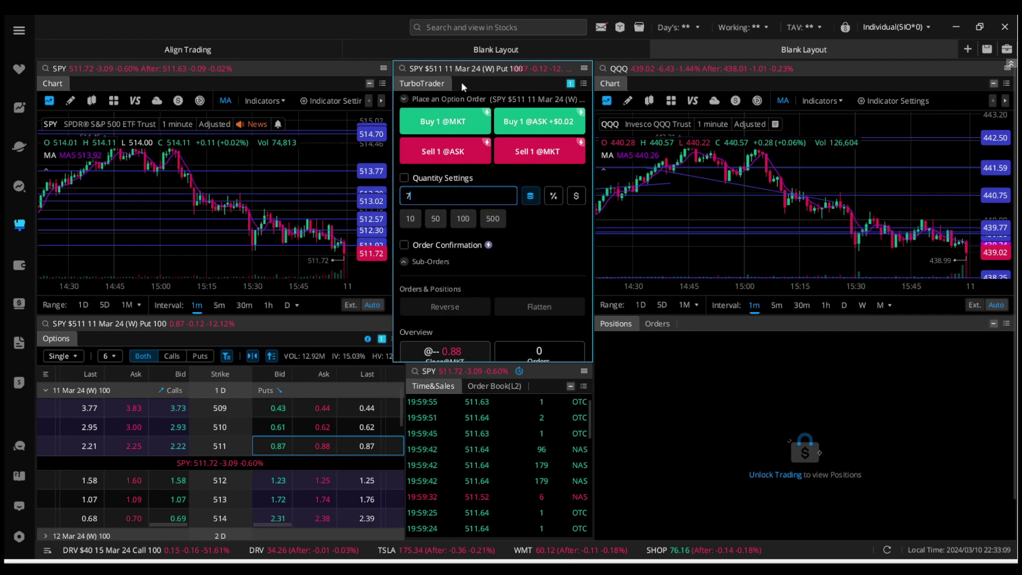
{"action": "left_click", "coordinate": [486, 168]}
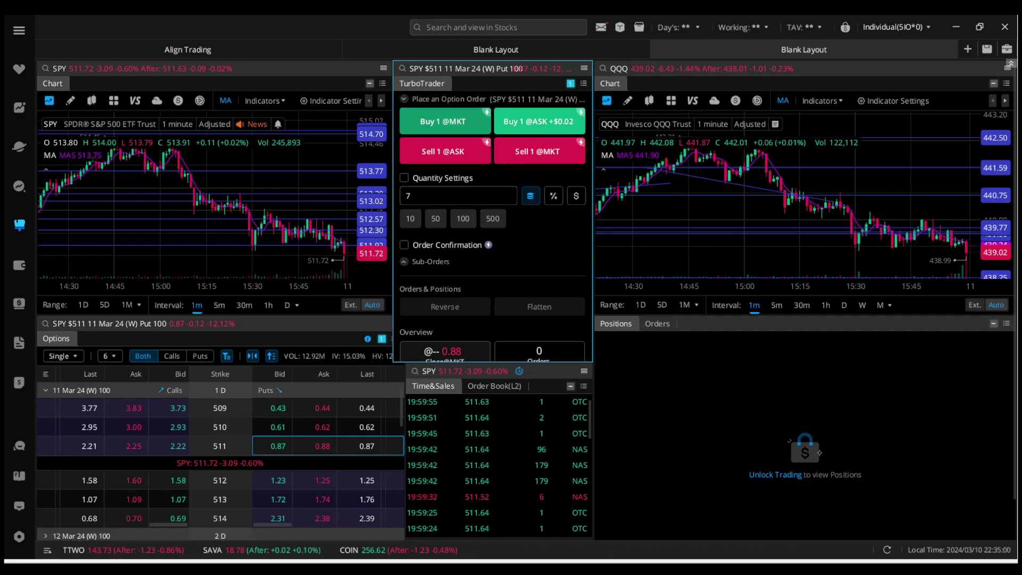
{"action": "left_click", "coordinate": [366, 411]}
{"action": "left_click", "coordinate": [367, 450]}
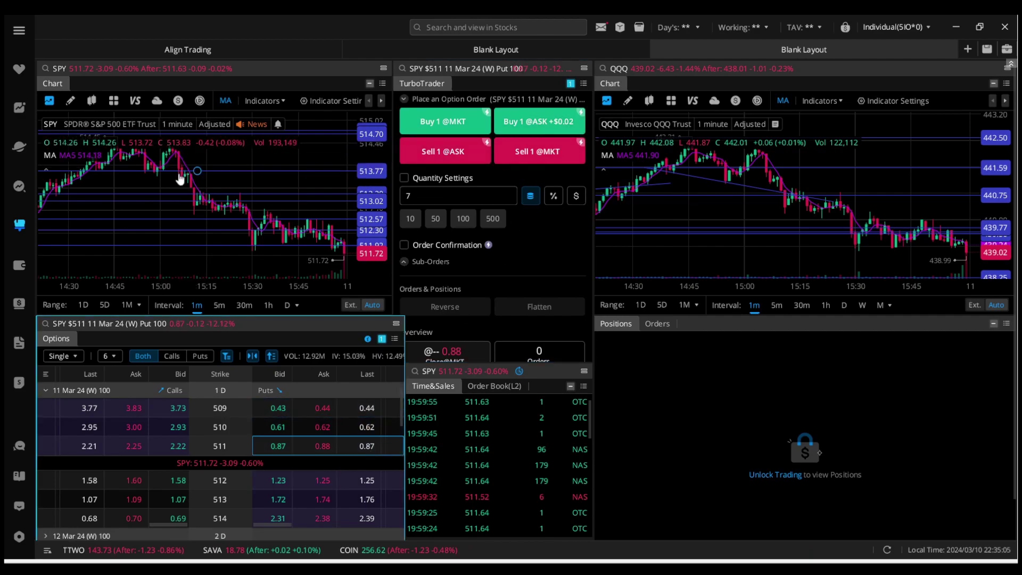